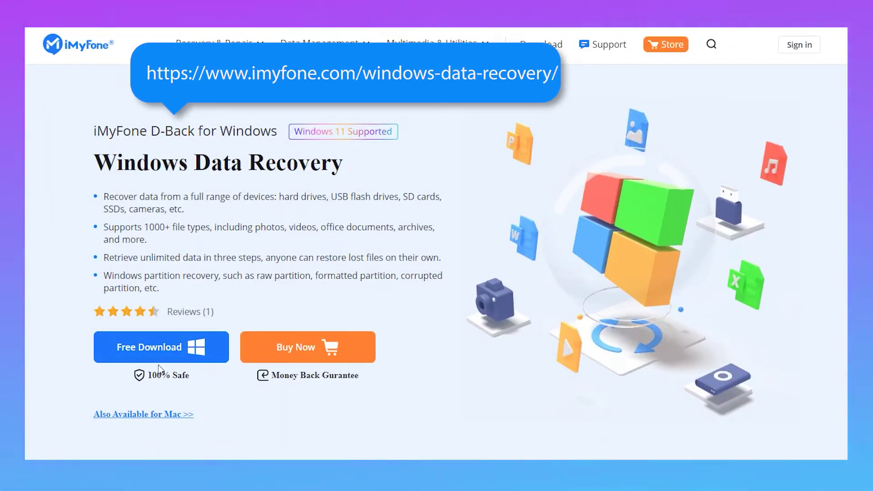
- Glance at the Mac version, then download and start installing D-Back for Windows
click(144, 414)
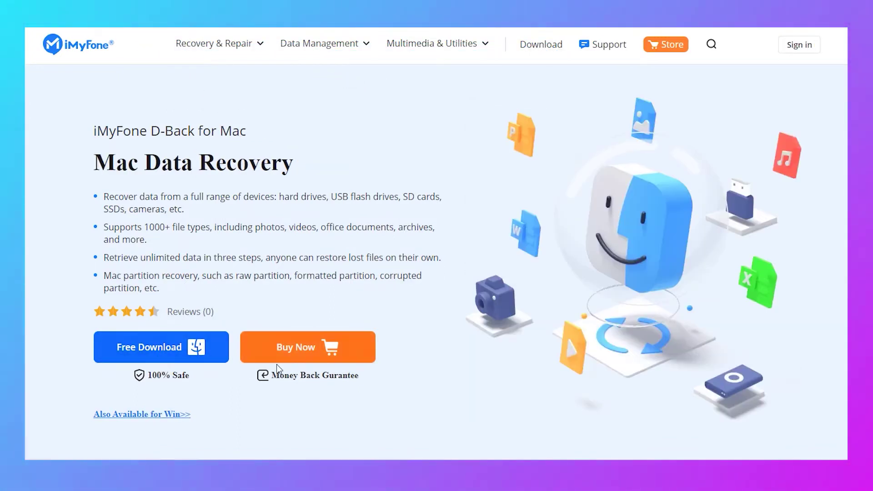
click(143, 415)
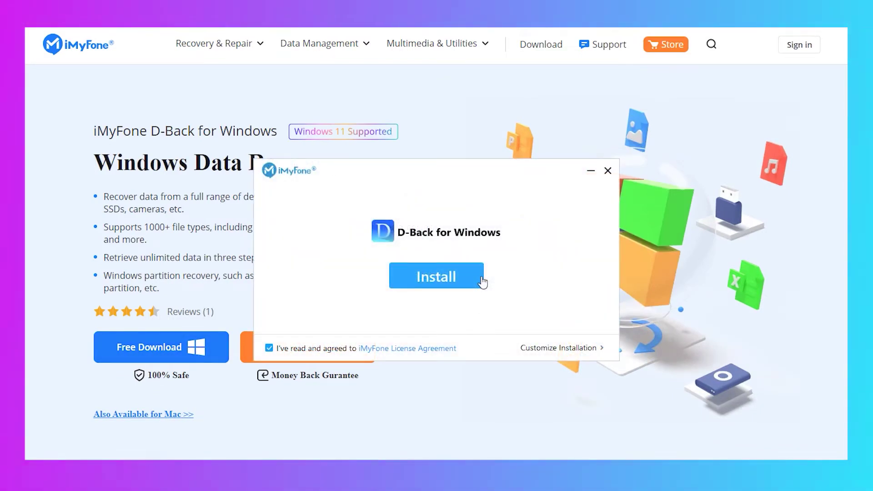
click(484, 280)
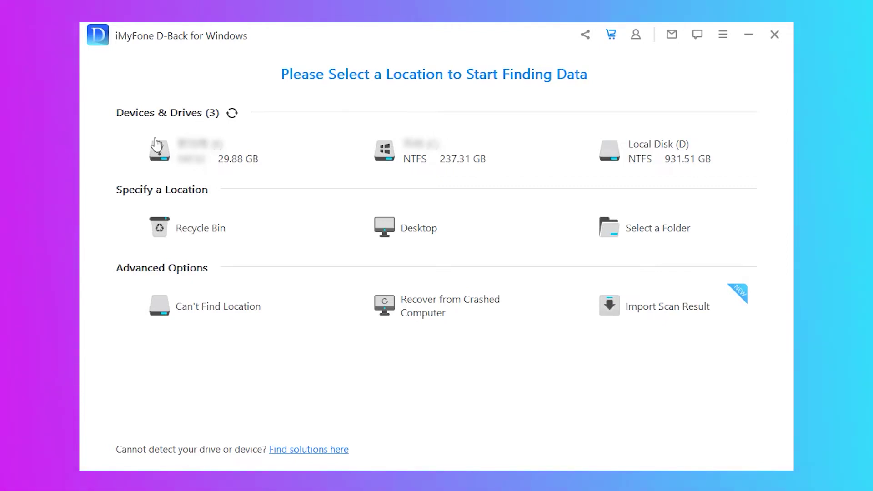
- Scan the 29.88 GB drive and restore photo 0000000025.jpg to the Desktop
click(210, 155)
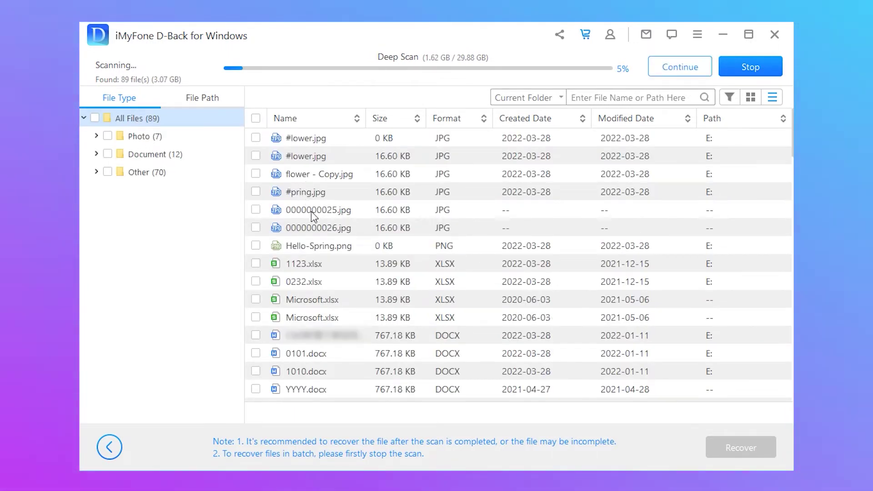
double_click(311, 211)
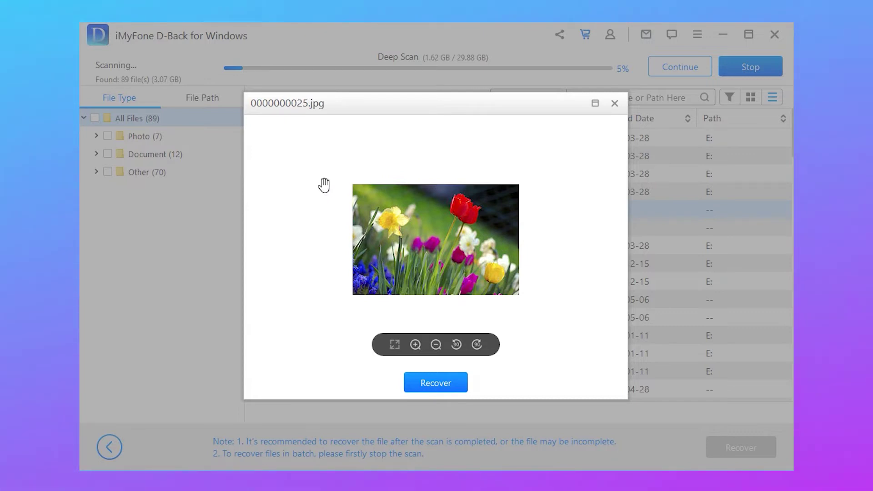
click(436, 383)
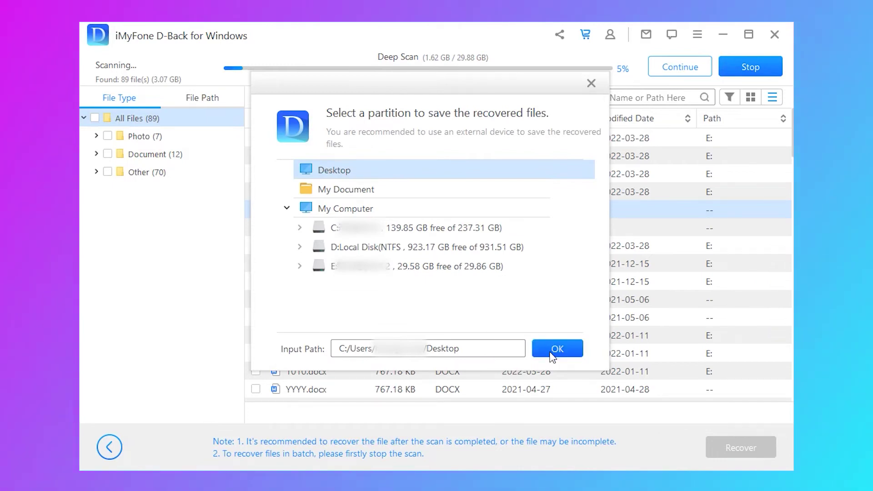
click(557, 349)
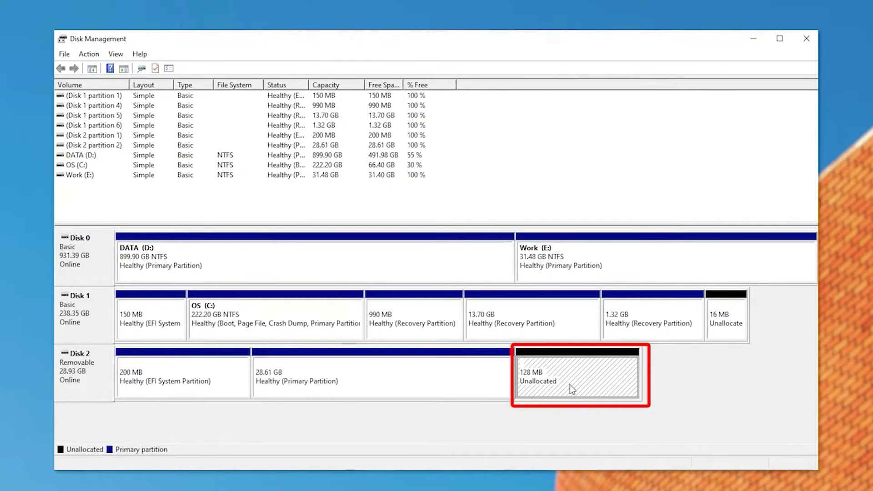
- Launch the New Simple Volume wizard on Disk 2's 128 MB unallocated space
right_click(572, 389)
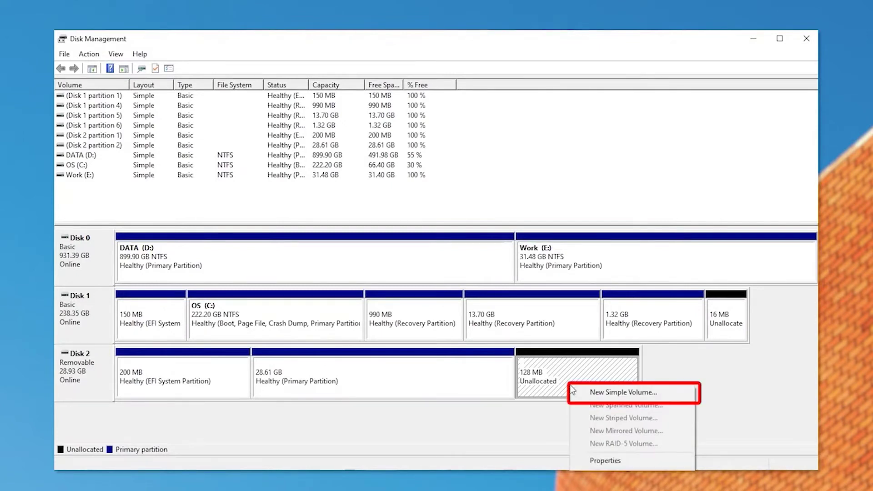
click(613, 395)
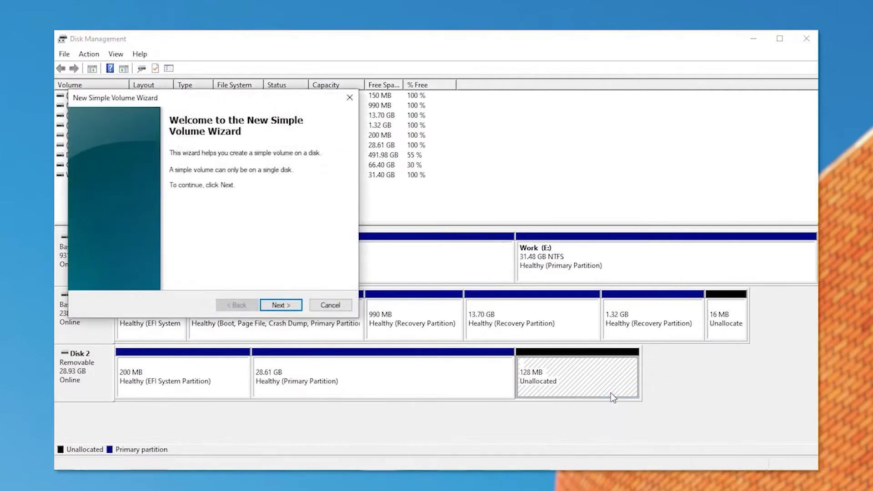
- Create a 127 MB volume with letter F, left unformatted
click(280, 305)
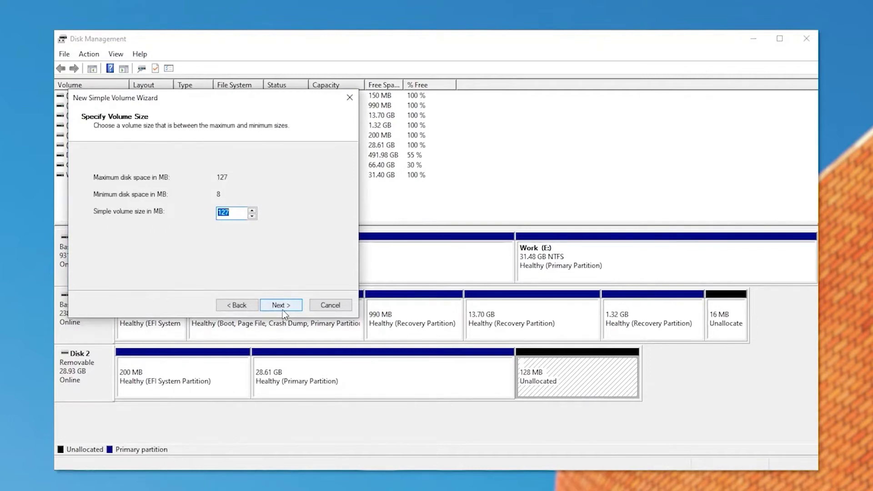
click(283, 307)
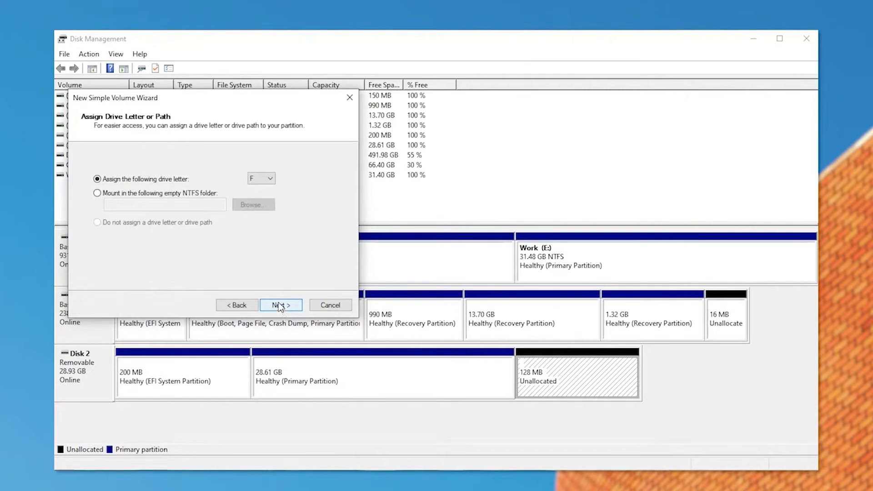
click(285, 307)
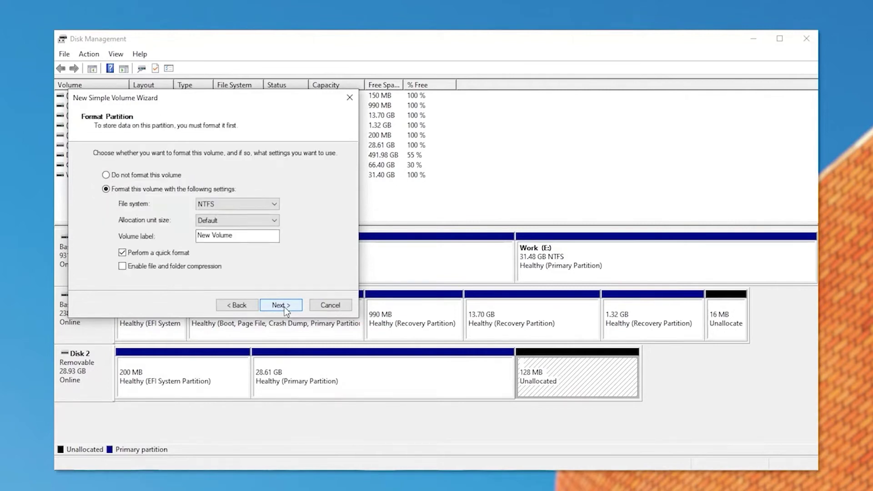
click(174, 176)
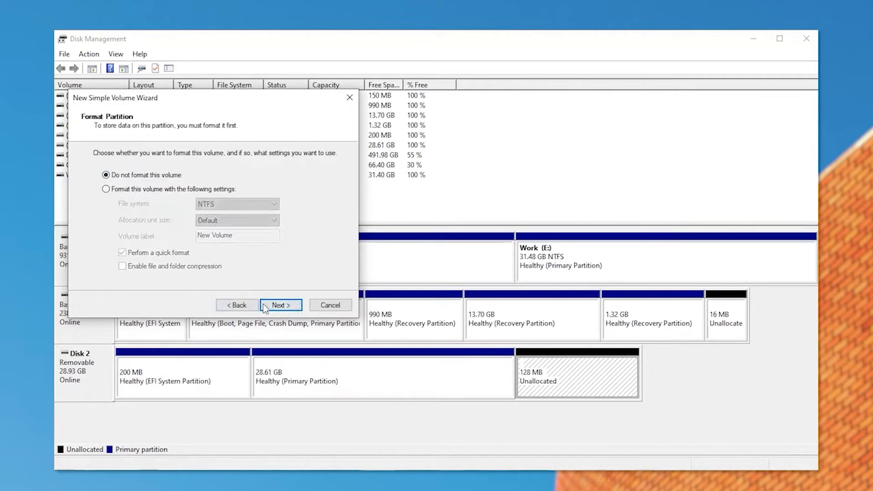
click(280, 305)
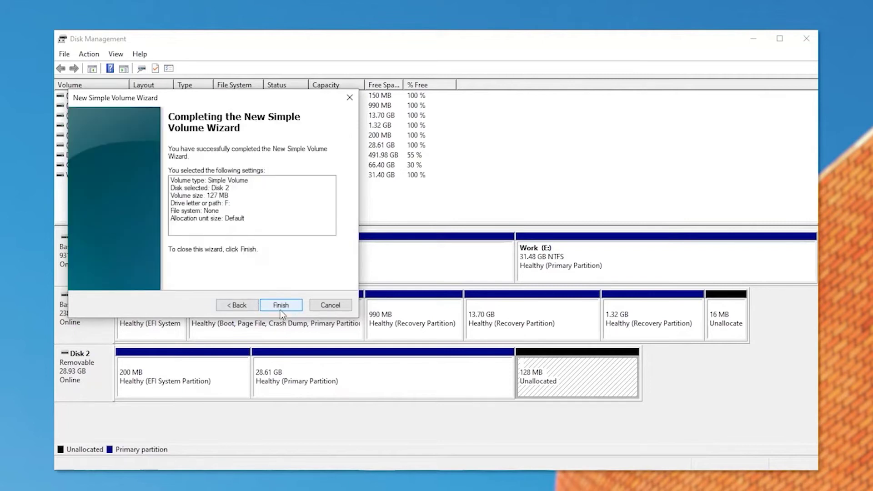
click(282, 305)
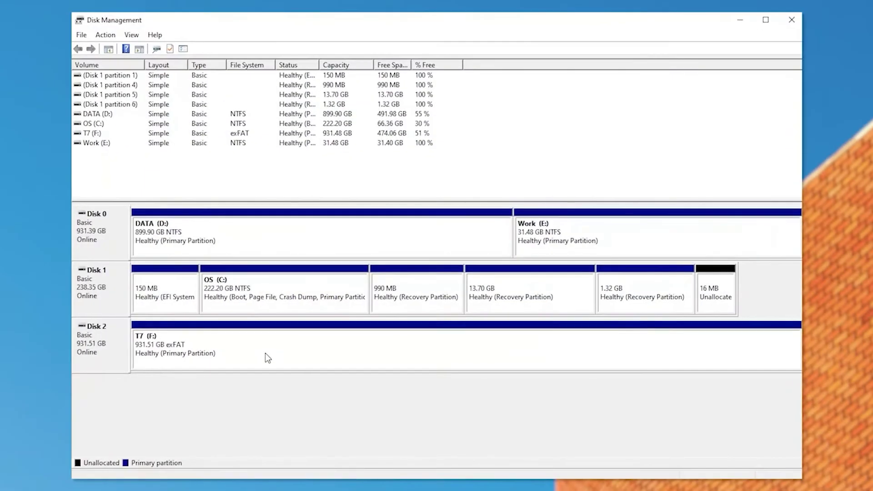
- Open Change Drive Letter and Paths for the T7 (F:) partition
click(265, 353)
right_click(266, 353)
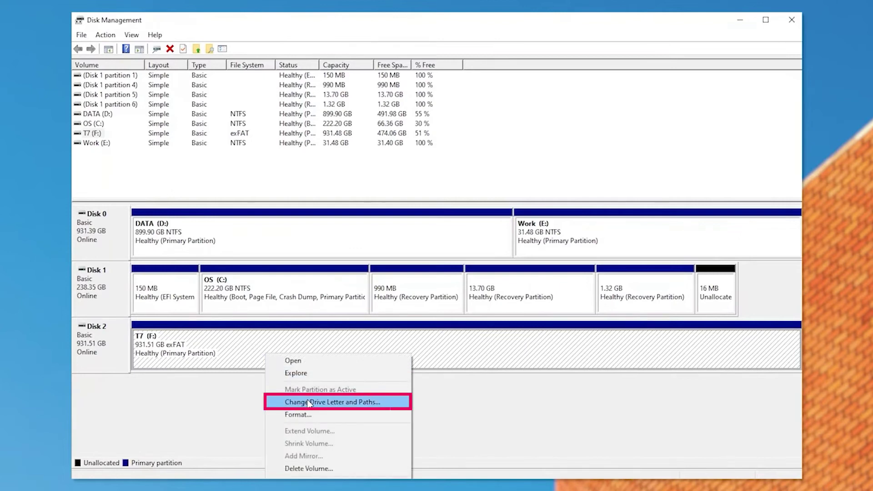
click(310, 403)
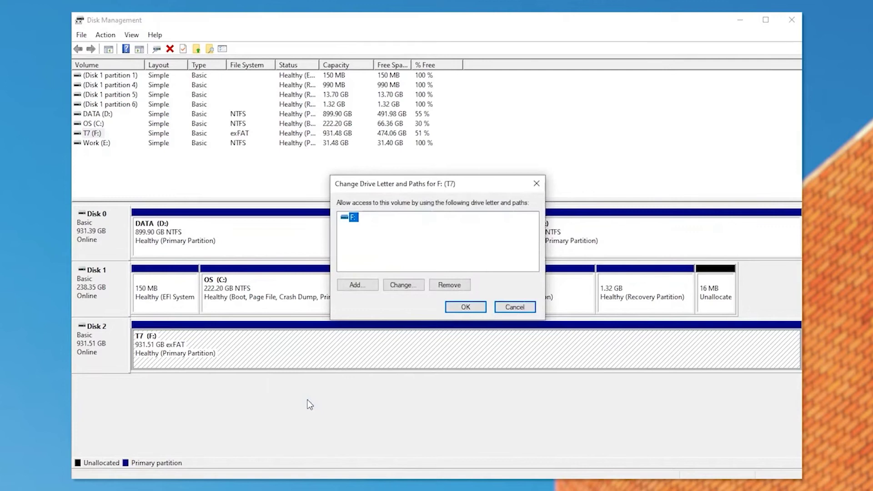
- Change T7's drive letter from F to G and confirm
click(402, 288)
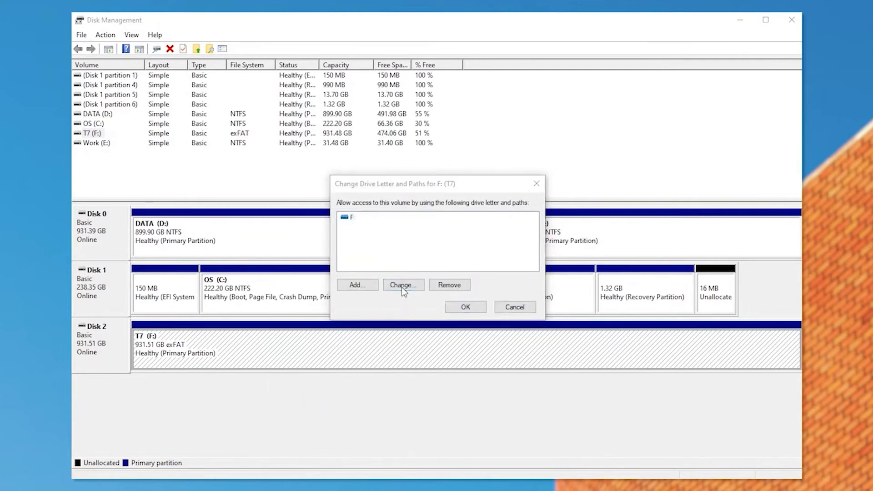
click(526, 235)
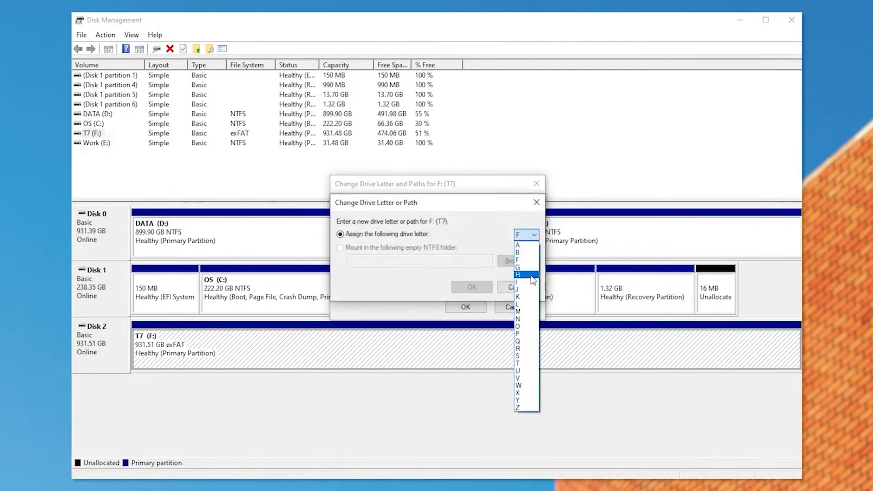
click(519, 268)
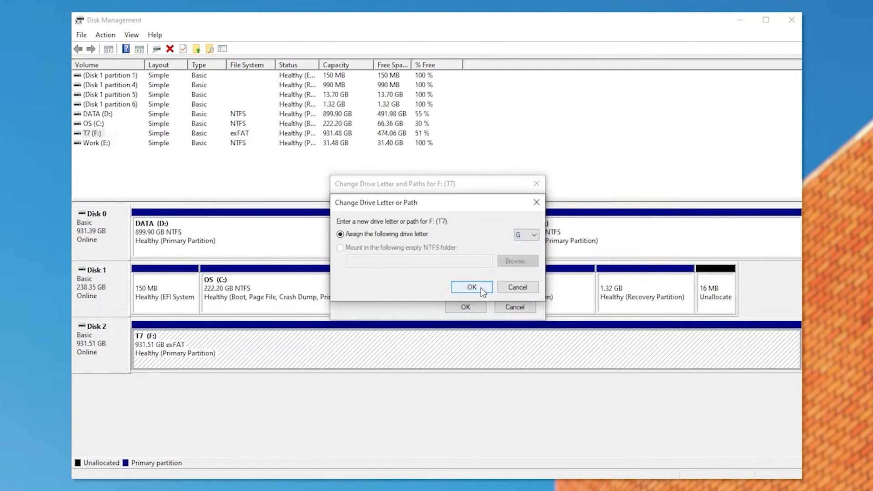
click(482, 288)
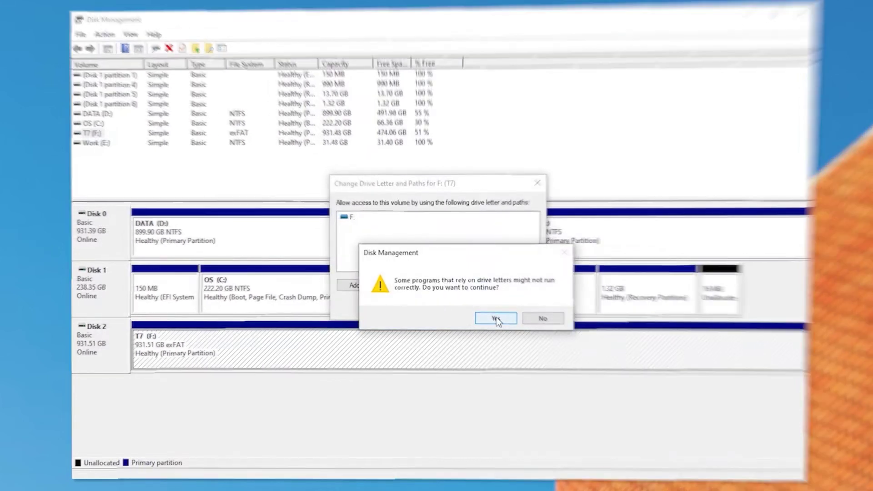